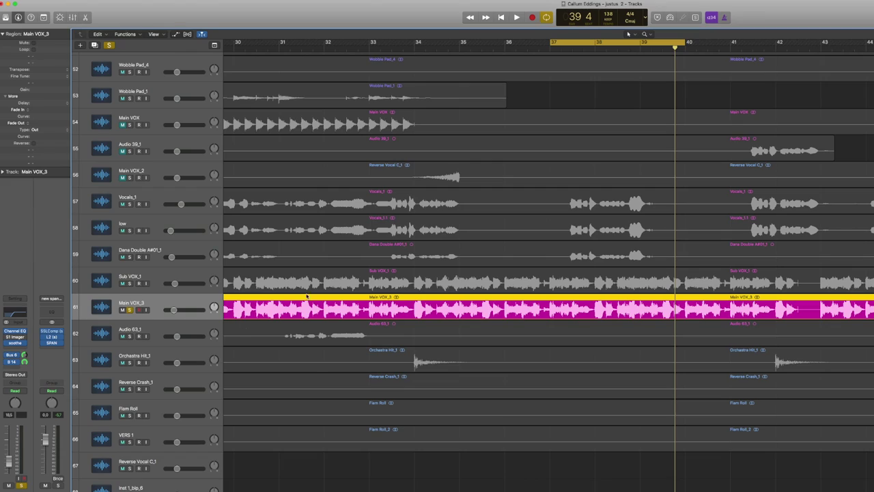
Step: Play the soloed Main VOX_3 vocal and bring up its soothe plug-in window beside the regions for auditioning
{"action": "key", "text": "space"}
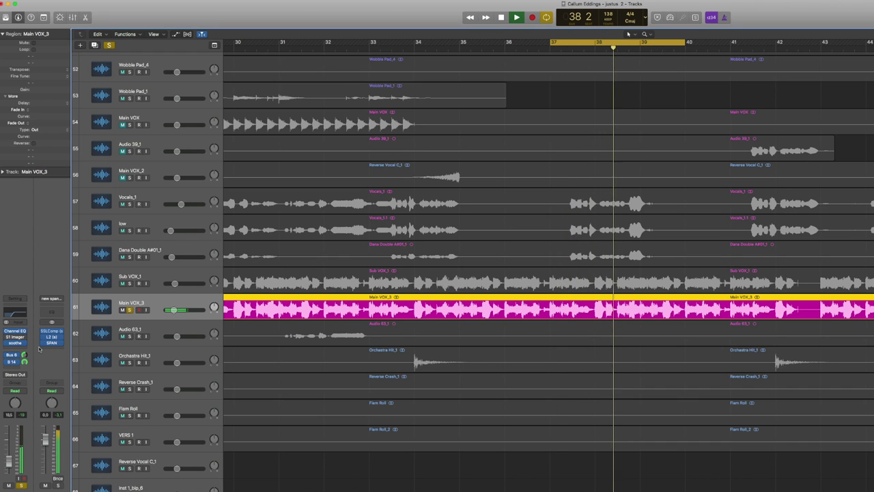
{"action": "key", "text": "space"}
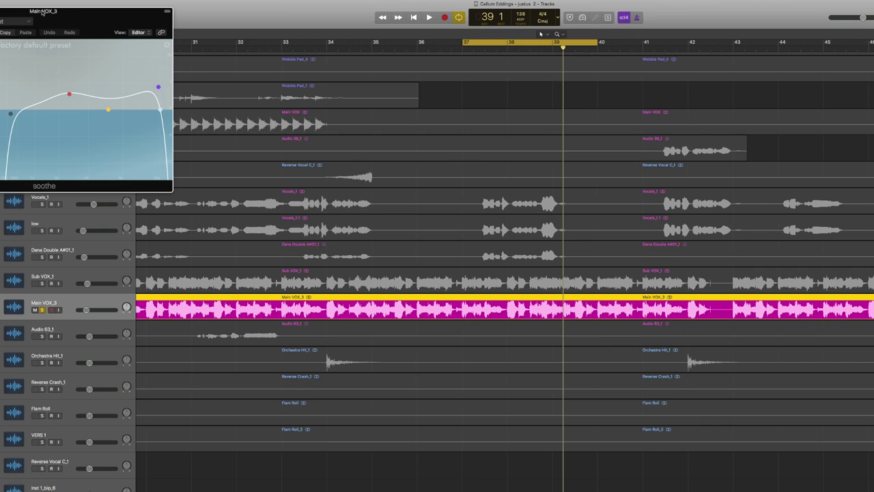
{"action": "left_click_drag", "start_coordinate": [42, 12], "coordinate": [725, 70]}
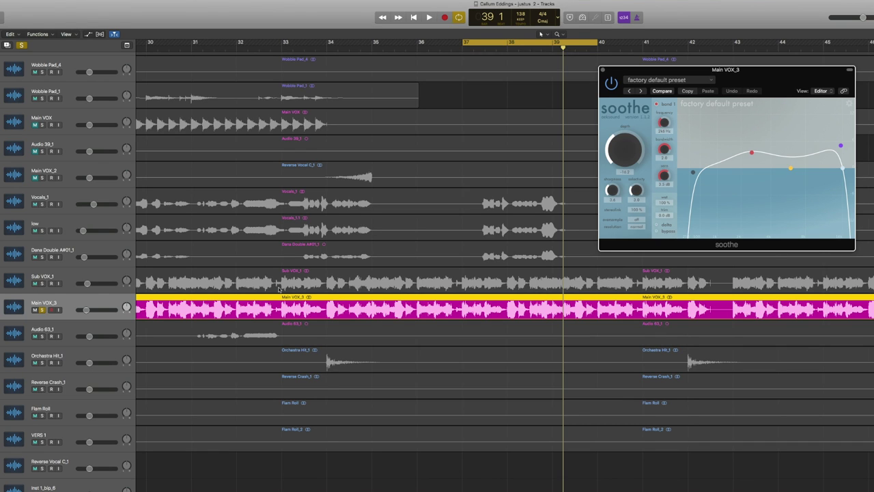
{"action": "key", "text": "space"}
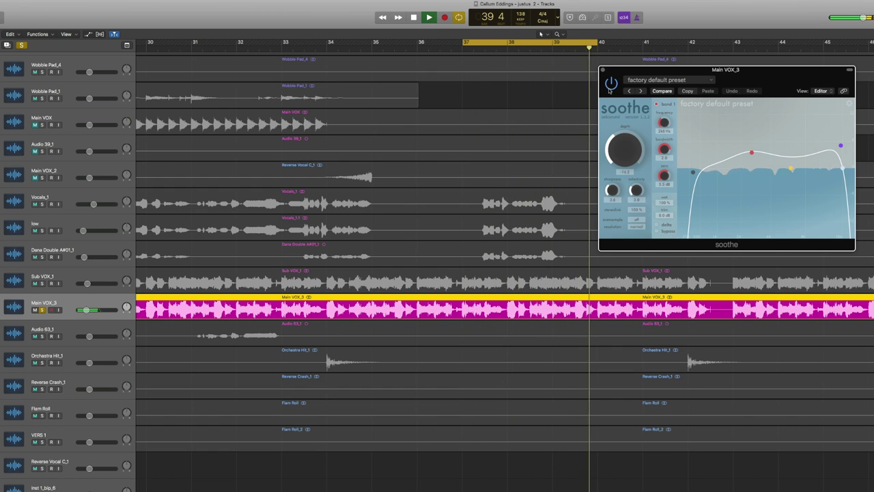
{"action": "key", "text": "space"}
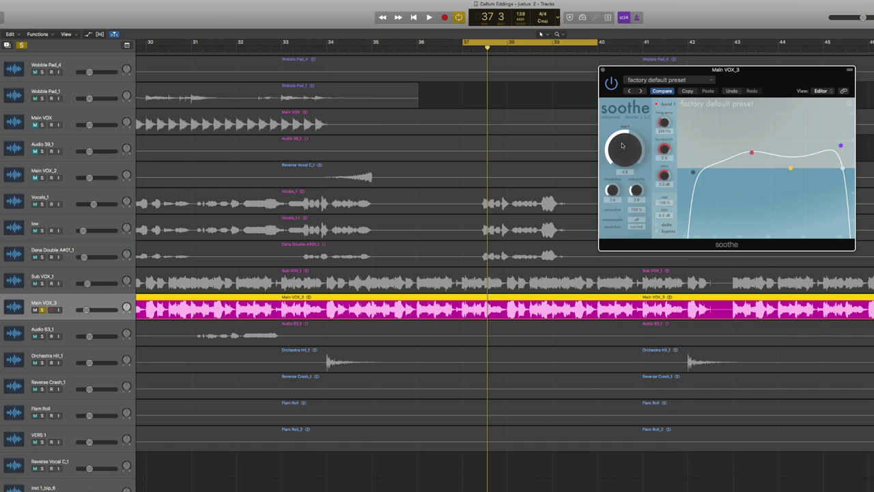
Step: Try extreme depth settings in soothe on Main VOX_3, raising the depth to 10.8 and sweeping it far down during playback
{"action": "key", "text": "space"}
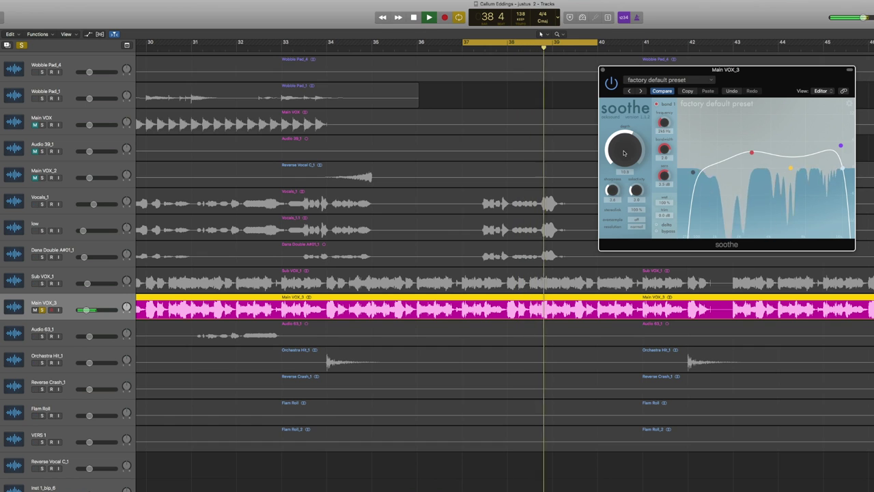
{"action": "key", "text": "space"}
{"action": "left_click_drag", "start_coordinate": [624, 153], "coordinate": [626, 169]}
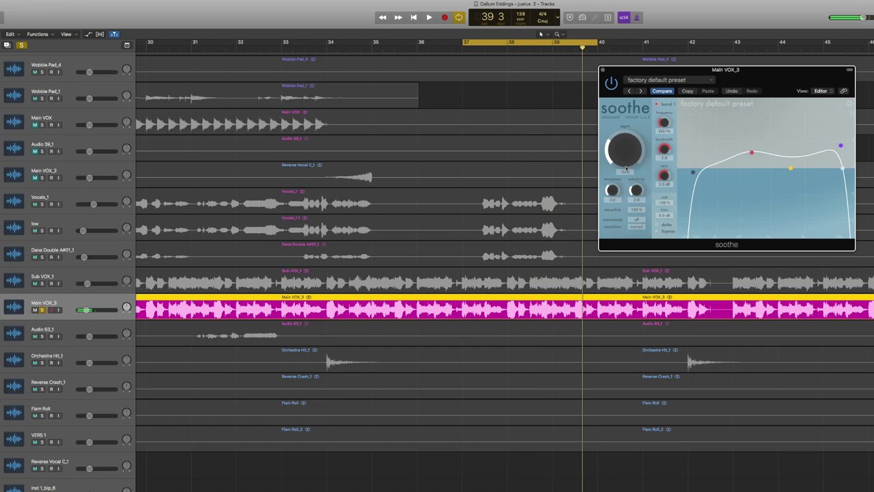
{"action": "key", "text": "space"}
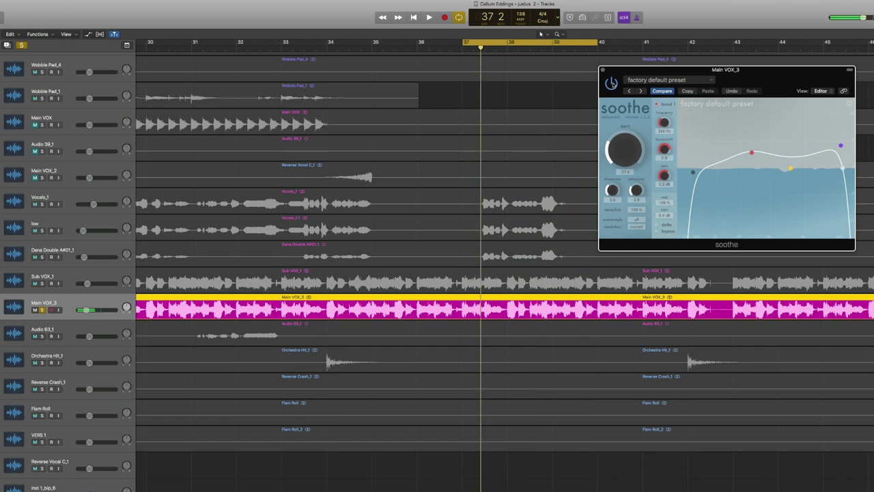
Step: Compare the looped Main VOX_3 vocal with soothe bypassed and enabled, leaving the plug-in enabled
{"action": "key", "text": "space"}
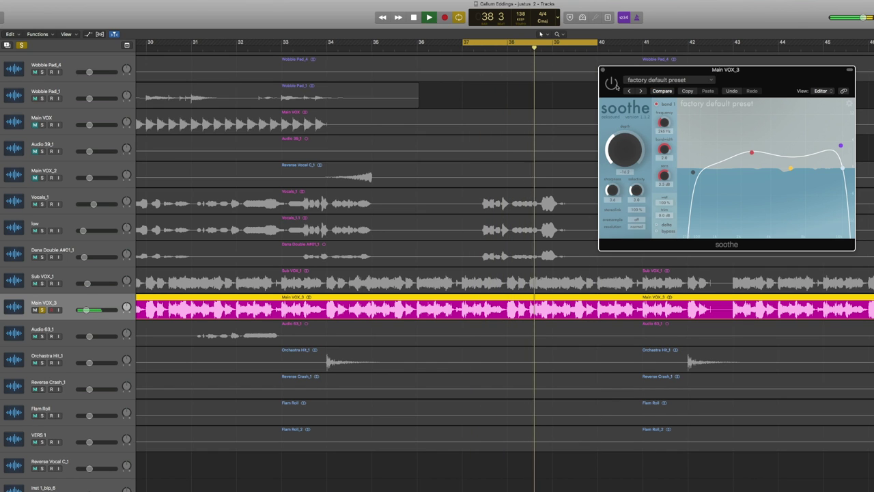
{"action": "key", "text": "space"}
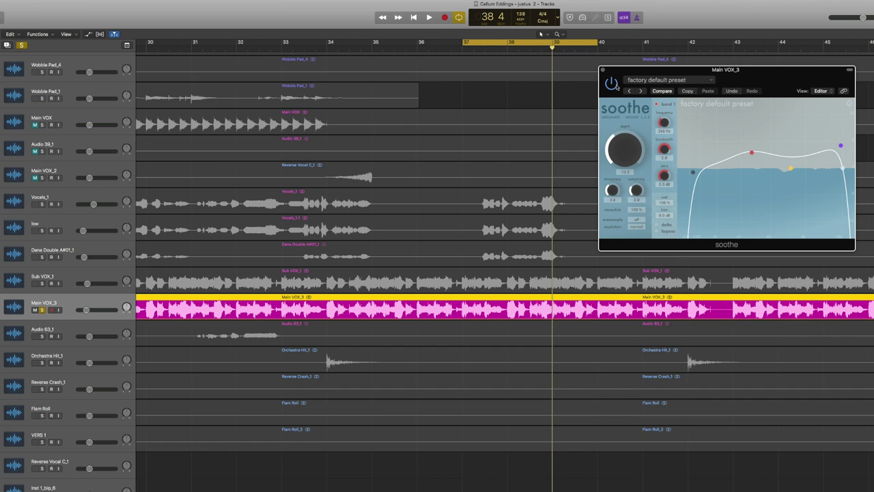
{"action": "key", "text": "space"}
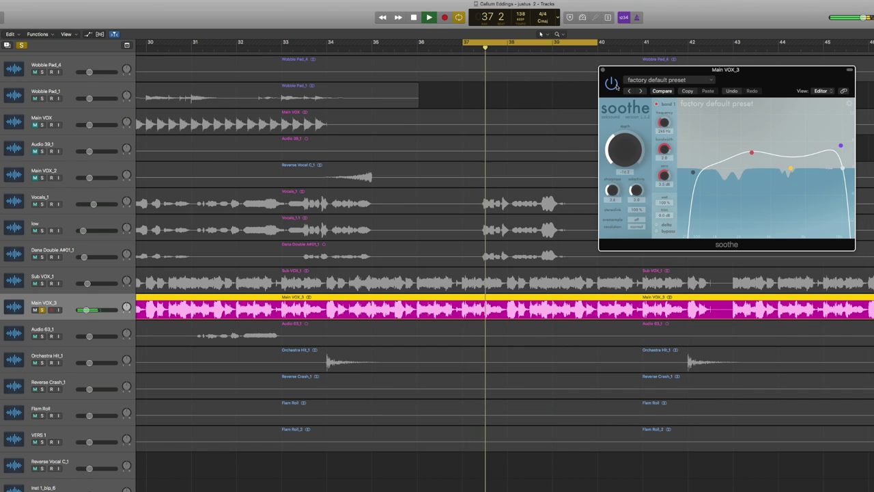
{"action": "key", "text": "space"}
{"action": "key", "text": "space"}
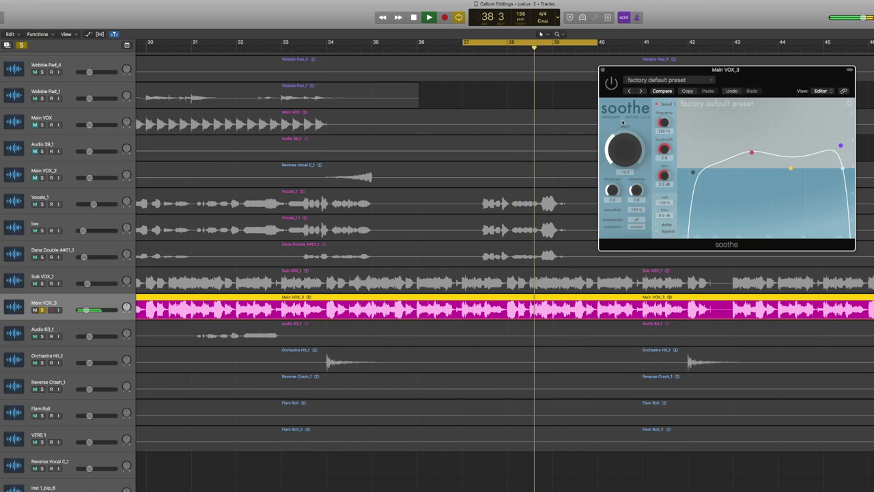
{"action": "left_click", "coordinate": [612, 83]}
Step: Adjust the soothe depth on Main VOX_3 to about -10.2 during playback and close the plug-in window
{"action": "key", "text": "space"}
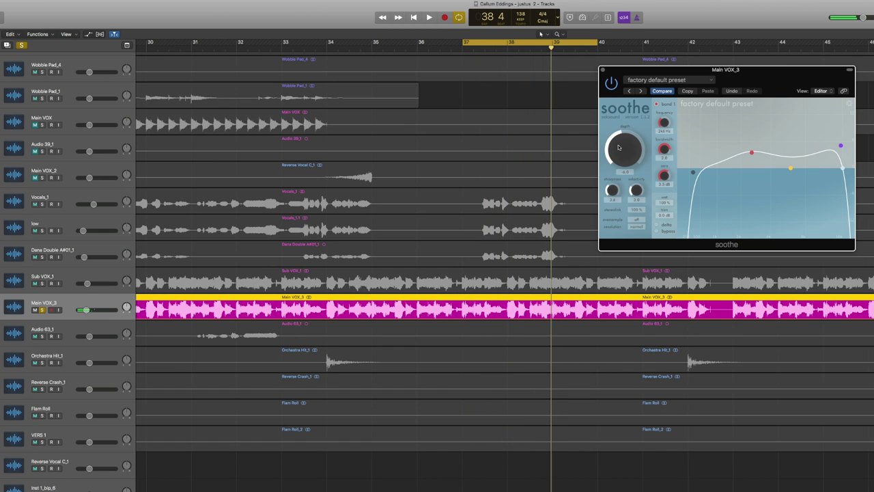
{"action": "key", "text": "space"}
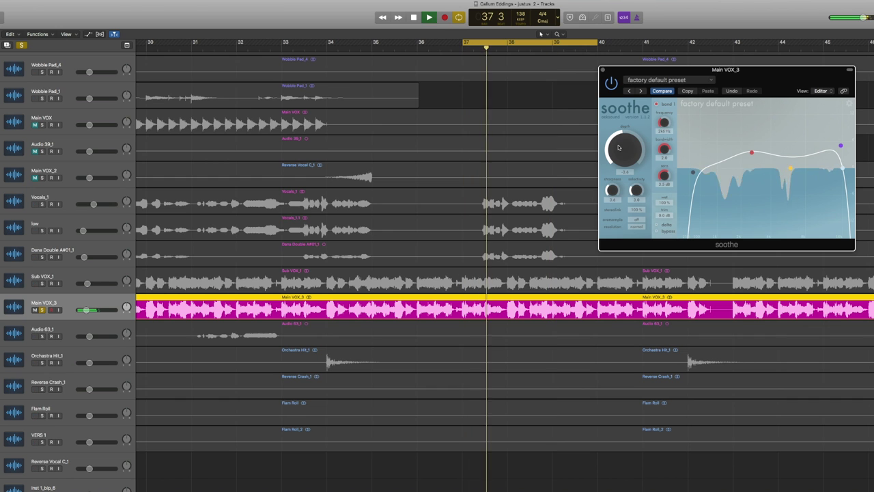
{"action": "left_click_drag", "start_coordinate": [619, 150], "coordinate": [619, 152]}
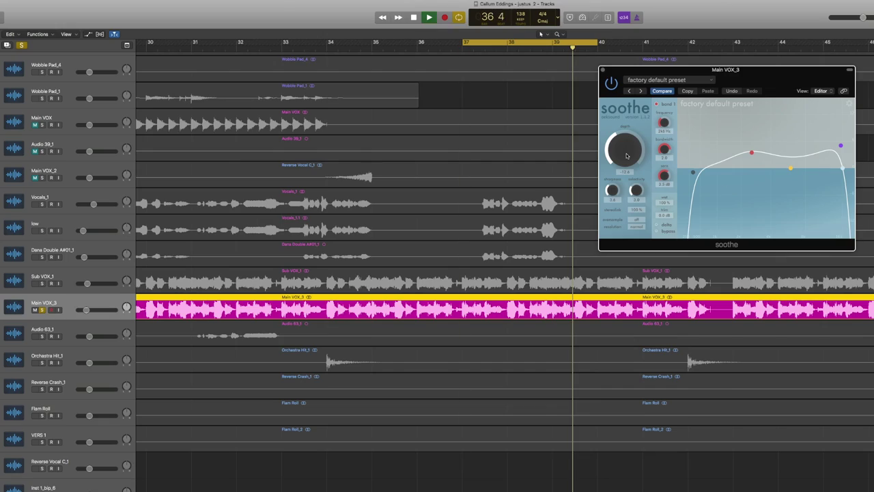
{"action": "left_click_drag", "start_coordinate": [627, 156], "coordinate": [621, 149]}
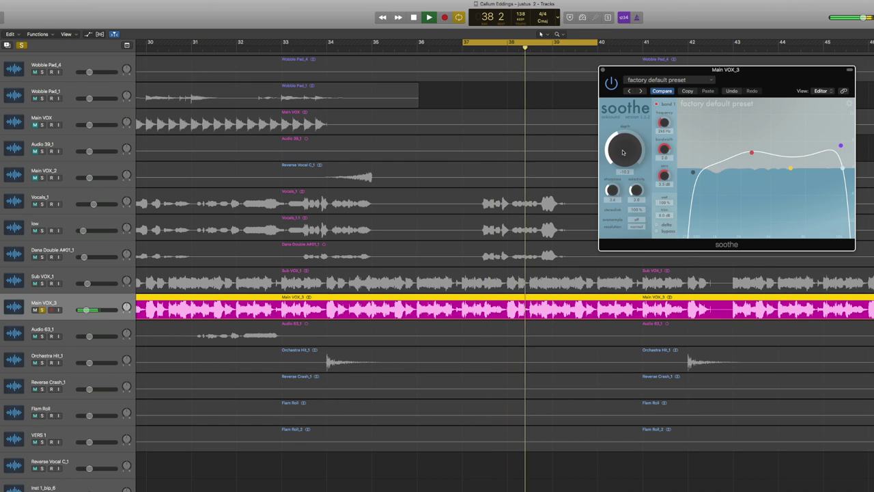
{"action": "left_click", "coordinate": [602, 70]}
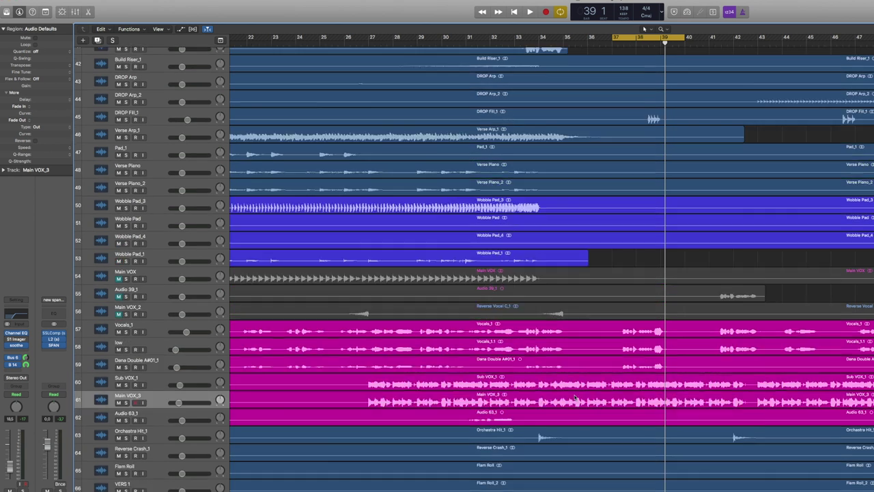
Step: Audition Verse Sub_1, Growl Bass and Growl Bass_2 by soloing them together, and end with only Growl Bass soloed
{"action": "scroll", "coordinate": [683, 360], "scroll_direction": "up", "scroll_amount": 5}
{"action": "scroll", "coordinate": [683, 358], "scroll_direction": "up", "scroll_amount": 8}
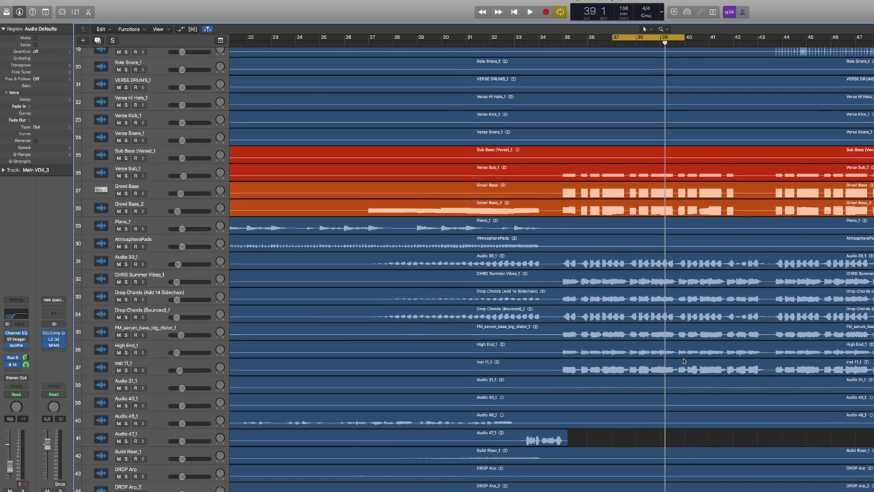
{"action": "left_click", "coordinate": [141, 203]}
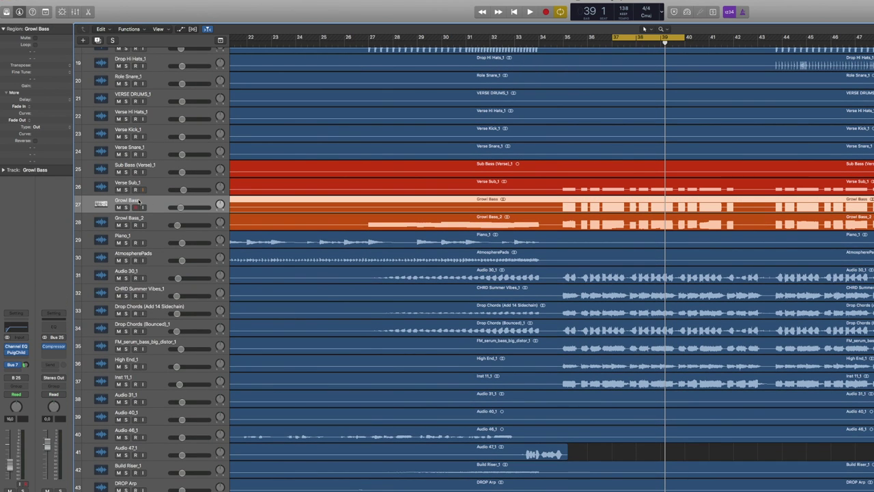
{"action": "left_click", "coordinate": [125, 189]}
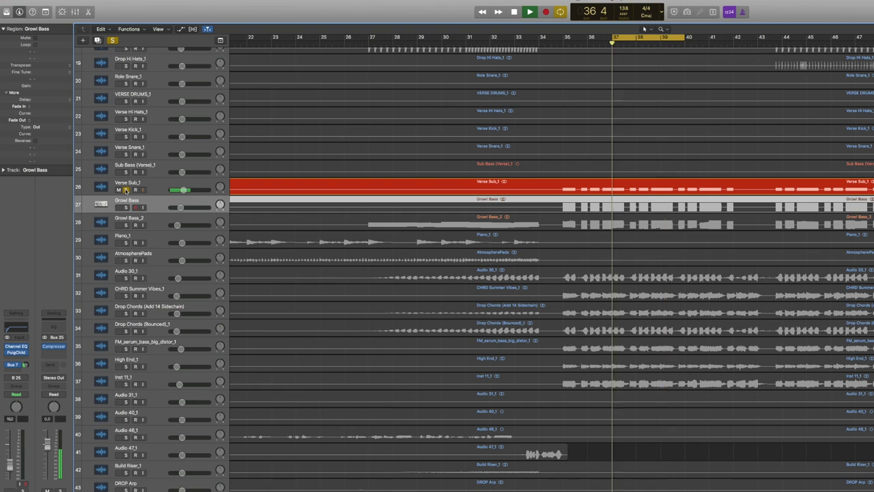
{"action": "key", "text": "space"}
{"action": "left_click", "coordinate": [126, 207]}
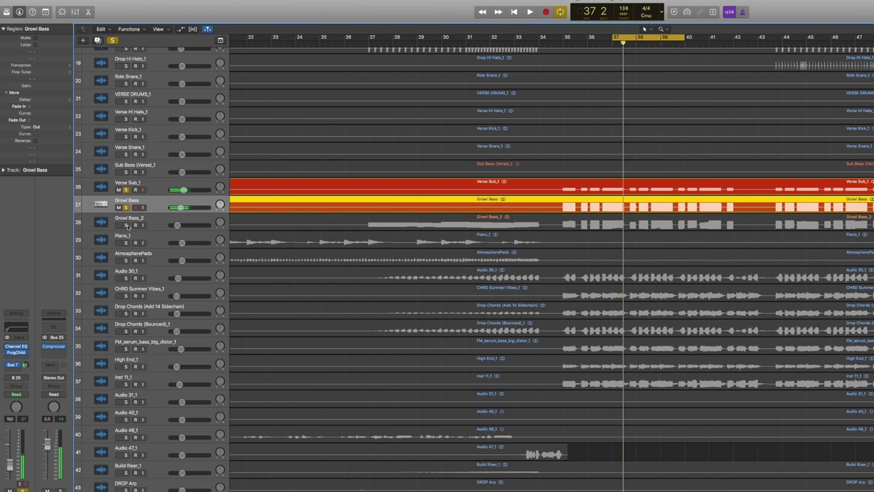
{"action": "left_click", "coordinate": [126, 225]}
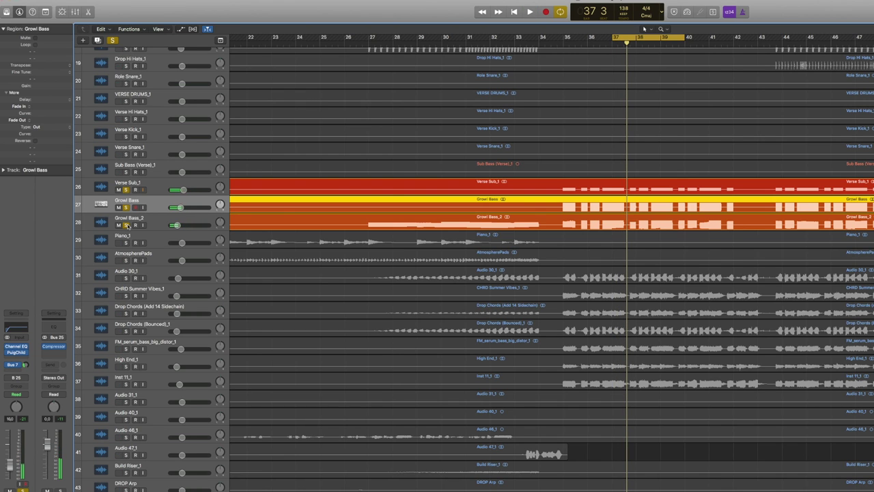
{"action": "left_click", "coordinate": [125, 225]}
{"action": "left_click", "coordinate": [125, 190]}
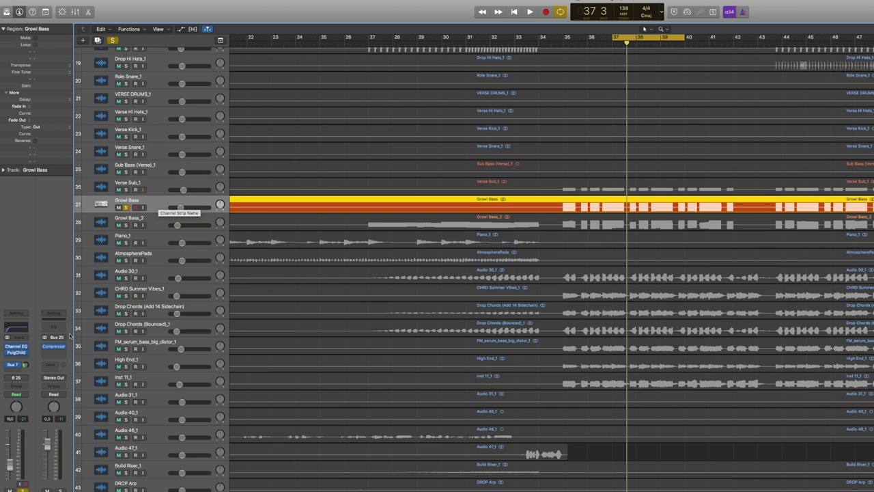
Step: Open the PuigChild 670 compressor on Growl Bass and compare the looped bass with the plug-in bypassed and enabled
{"action": "left_click", "coordinate": [18, 352]}
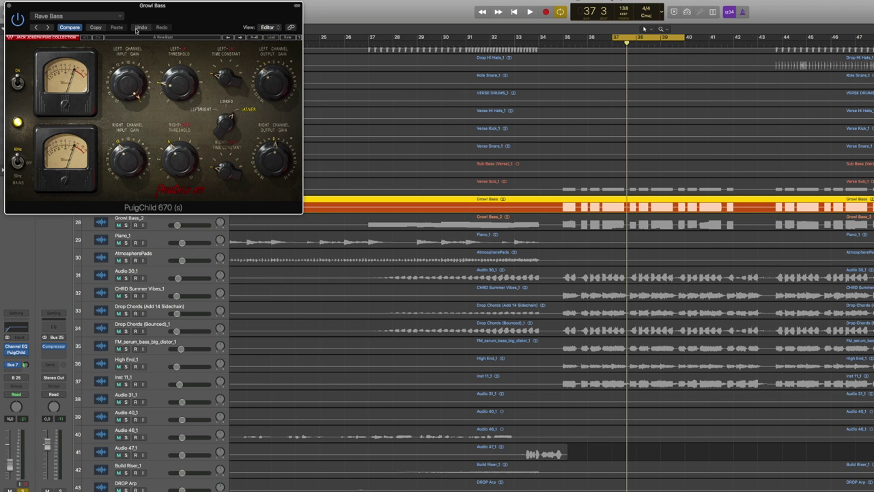
{"action": "left_click_drag", "start_coordinate": [139, 8], "coordinate": [433, 46]}
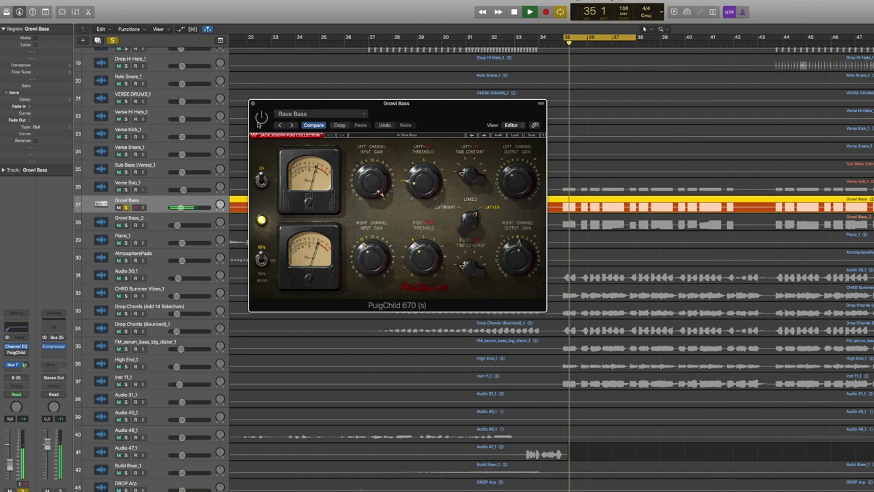
{"action": "key", "text": "space"}
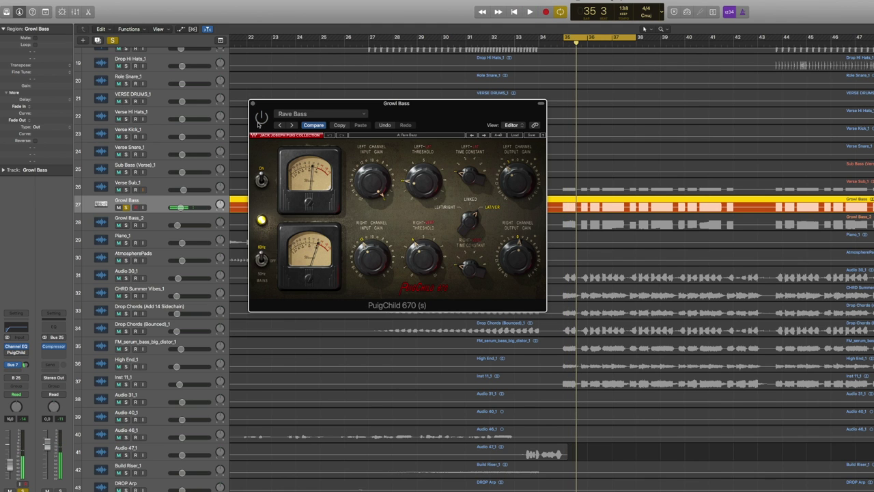
{"action": "key", "text": "space"}
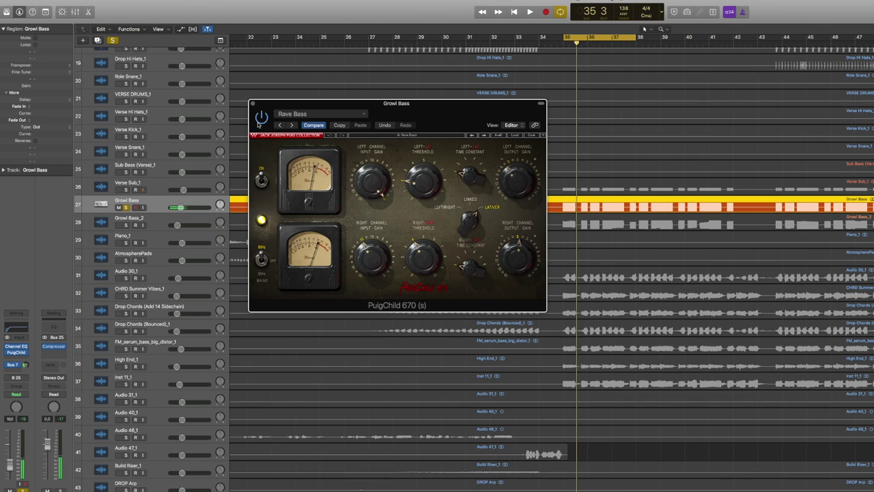